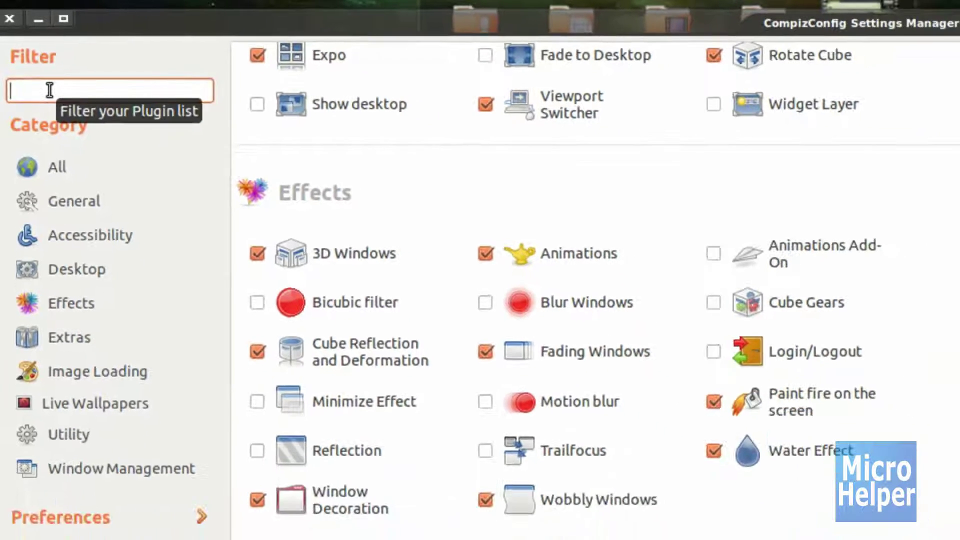
pyautogui.write('paint')
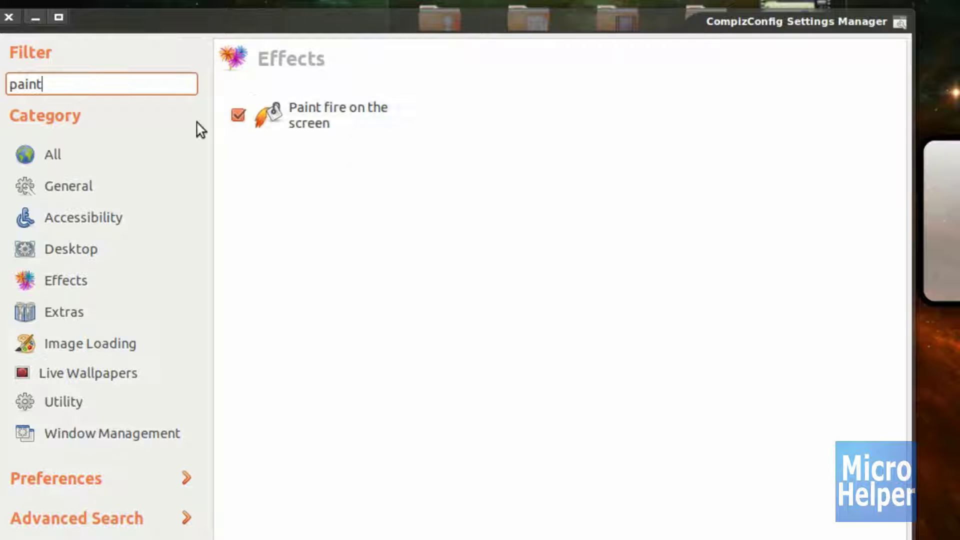
# Open the Paint fire on the screen plugin from the 'paint' filter results
pyautogui.click(268, 105)
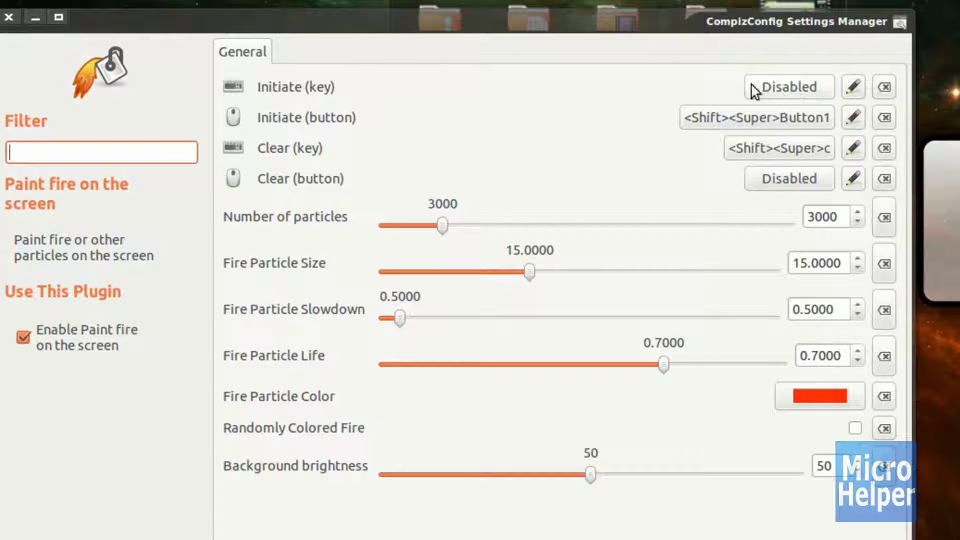
# Enable the Initiate key binding and set it to F3
pyautogui.click(770, 87)
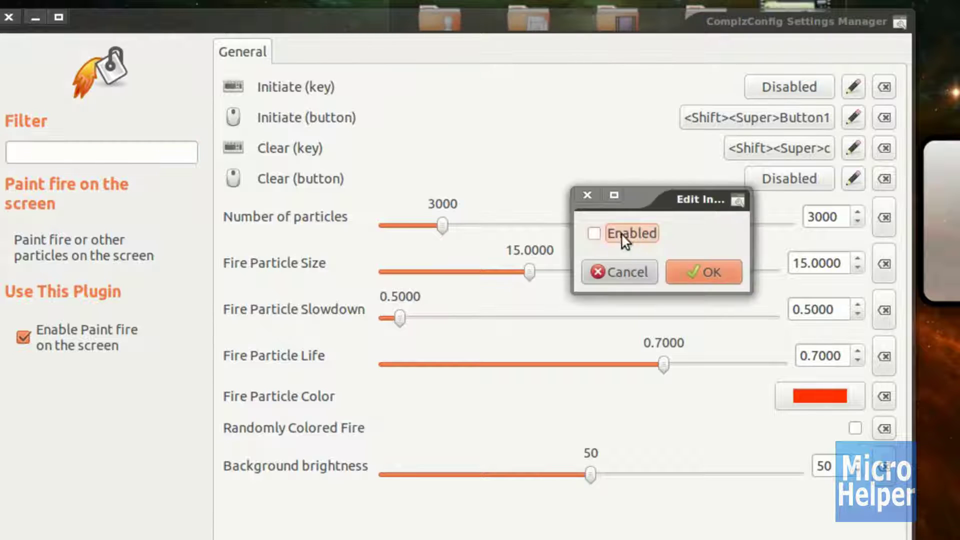
pyautogui.click(612, 237)
pyautogui.click(675, 285)
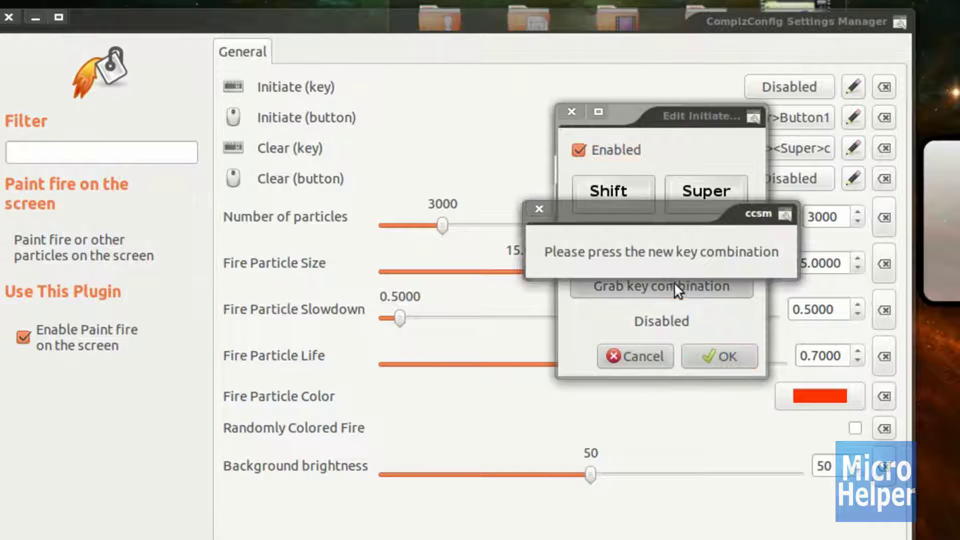
pyautogui.press('F3')
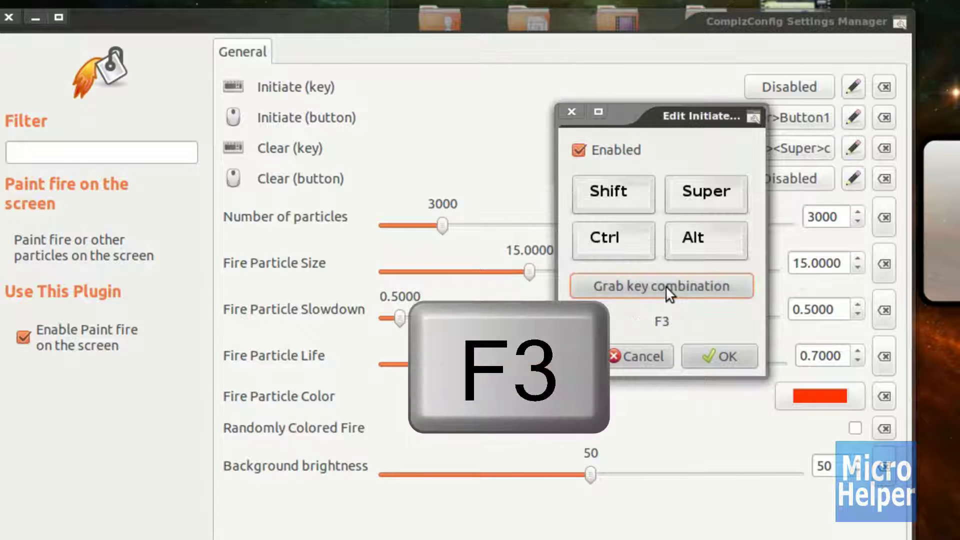
pyautogui.click(733, 358)
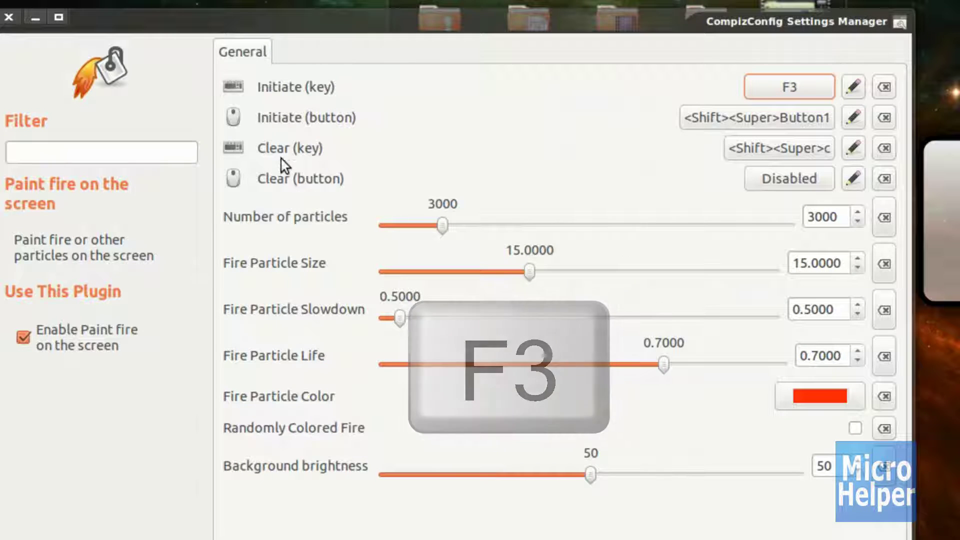
# Set the Clear key binding to F4 with no modifiers
pyautogui.click(853, 147)
pyautogui.press('F4')
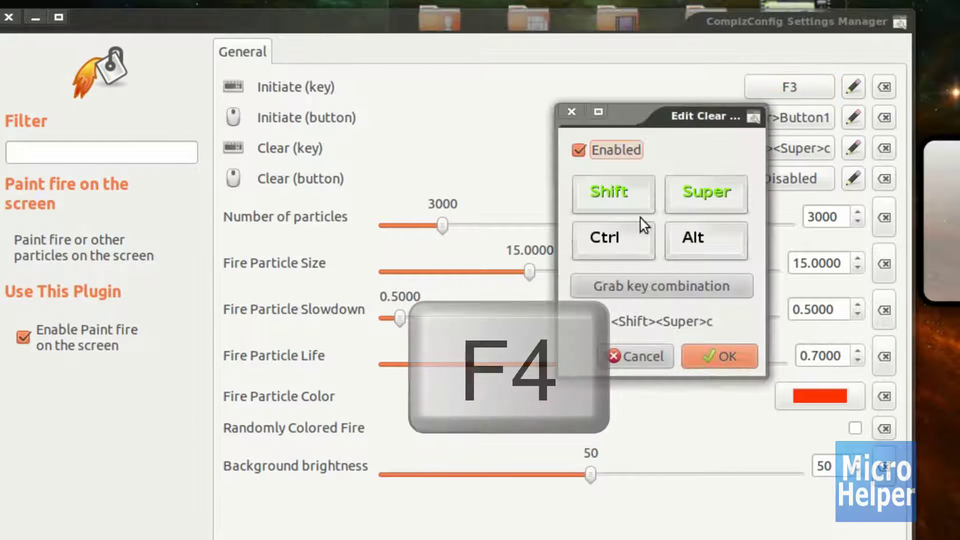
pyautogui.click(611, 194)
pyautogui.click(679, 209)
pyautogui.click(622, 201)
pyautogui.click(691, 203)
pyautogui.click(626, 198)
pyautogui.click(704, 195)
pyautogui.click(691, 289)
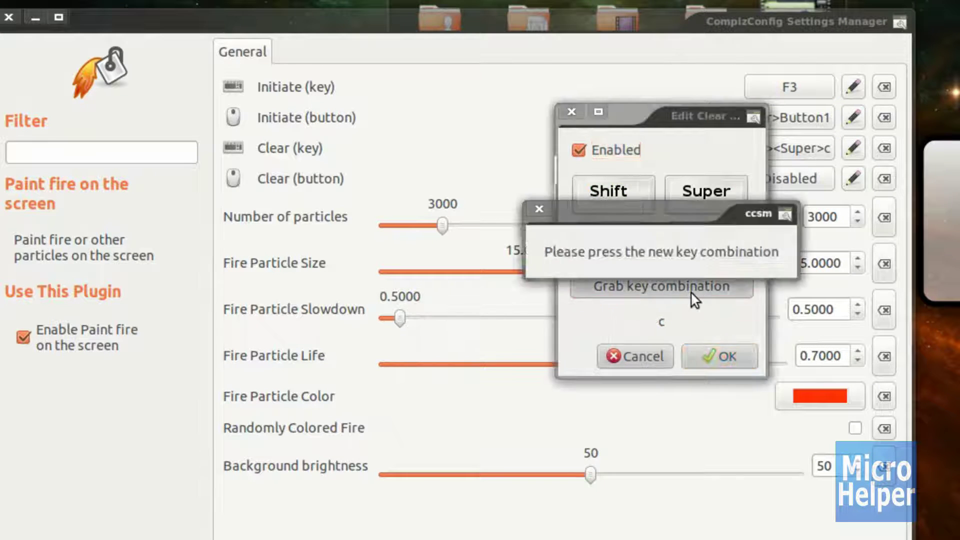
pyautogui.press('F4')
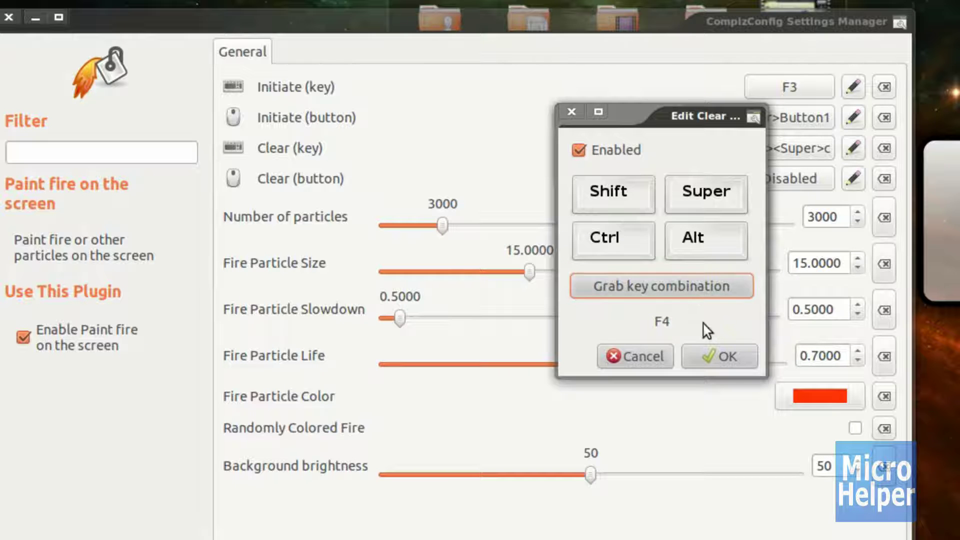
pyautogui.click(721, 353)
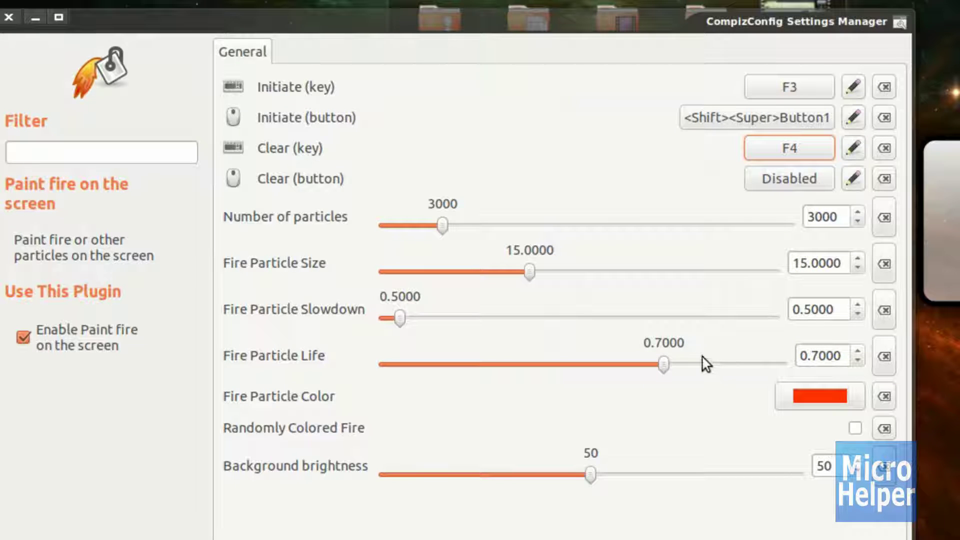
pyautogui.press('F3')
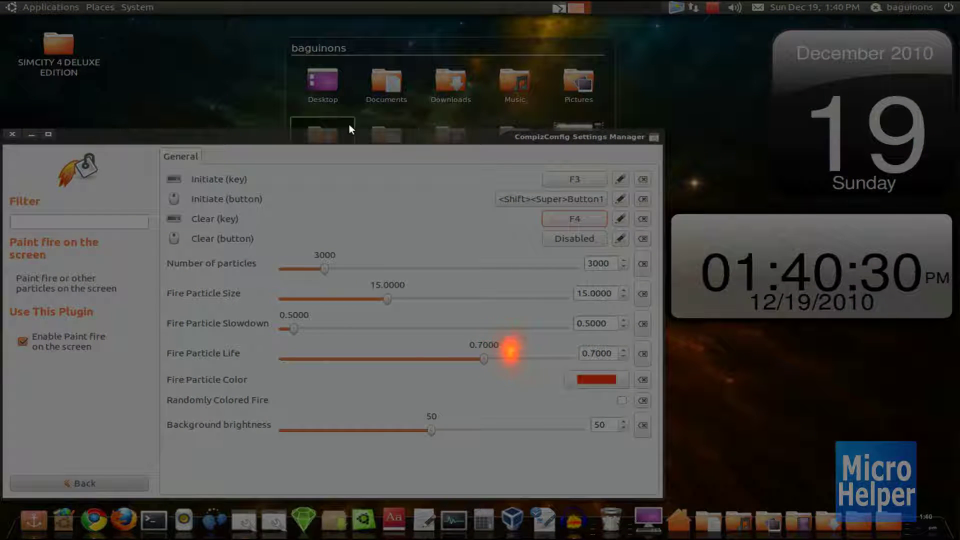
pyautogui.moveTo(349, 124)
pyautogui.mouseDown()
pyautogui.moveTo(224, 316)
pyautogui.moveTo(319, 319)
pyautogui.moveTo(502, 193)
pyautogui.moveTo(436, 257)
pyautogui.mouseUp()
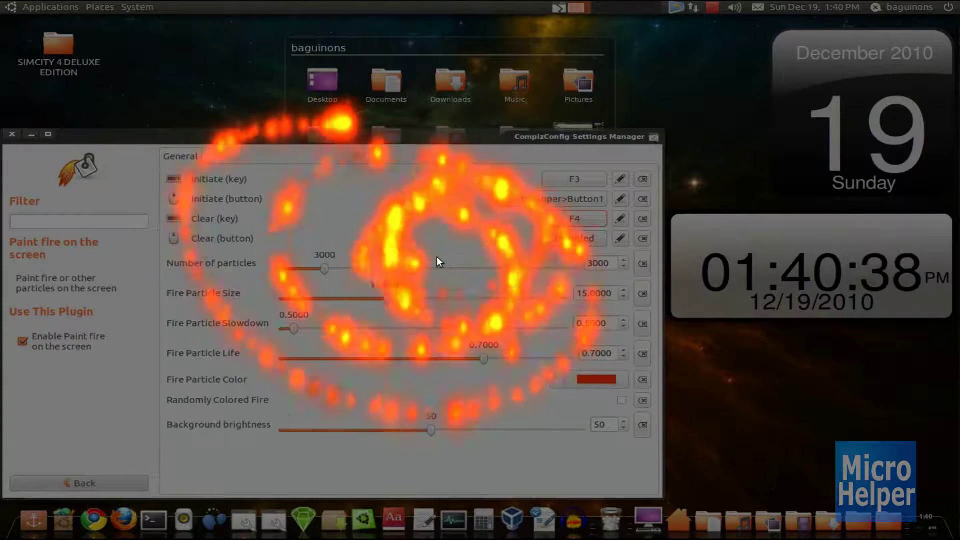
pyautogui.press('F4')
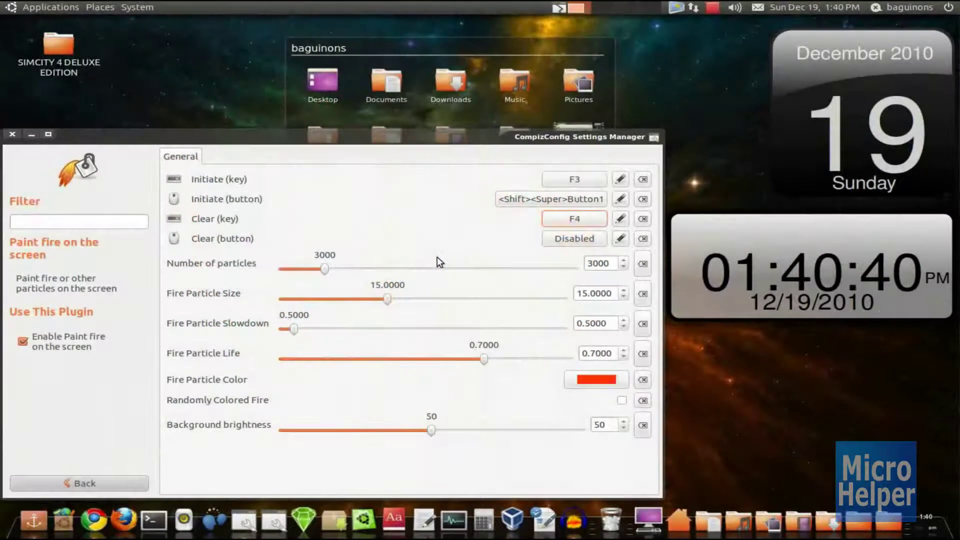
# Set the Fire Particle Color to a light green using the hue ring and triangle
pyautogui.moveTo(378, 138)
pyautogui.mouseDown()
pyautogui.moveTo(402, 379)
pyautogui.moveTo(405, 157)
pyautogui.mouseUp()
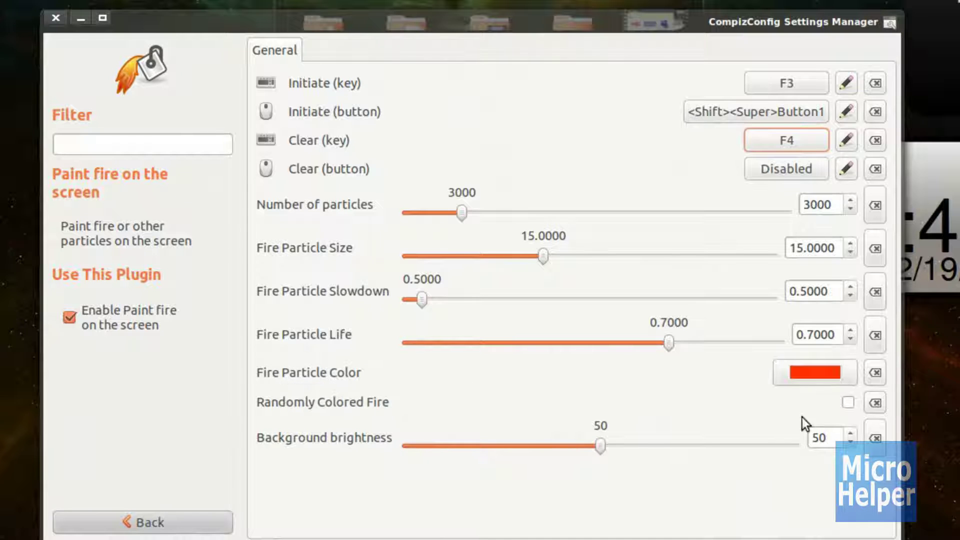
pyautogui.click(810, 379)
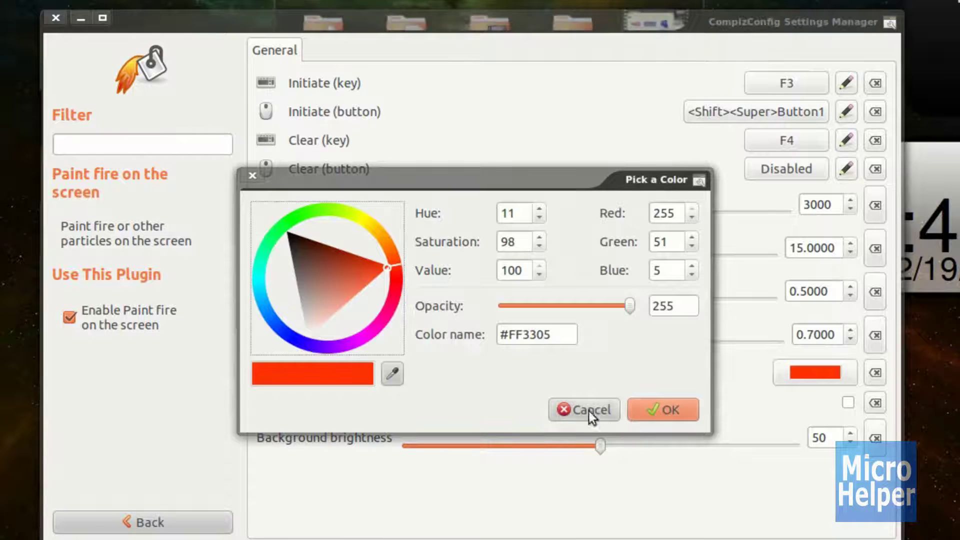
pyautogui.moveTo(393, 267)
pyautogui.mouseDown()
pyautogui.moveTo(275, 306)
pyautogui.moveTo(400, 337)
pyautogui.moveTo(270, 225)
pyautogui.moveTo(305, 264)
pyautogui.mouseUp()
pyautogui.click(305, 259)
pyautogui.click(676, 408)
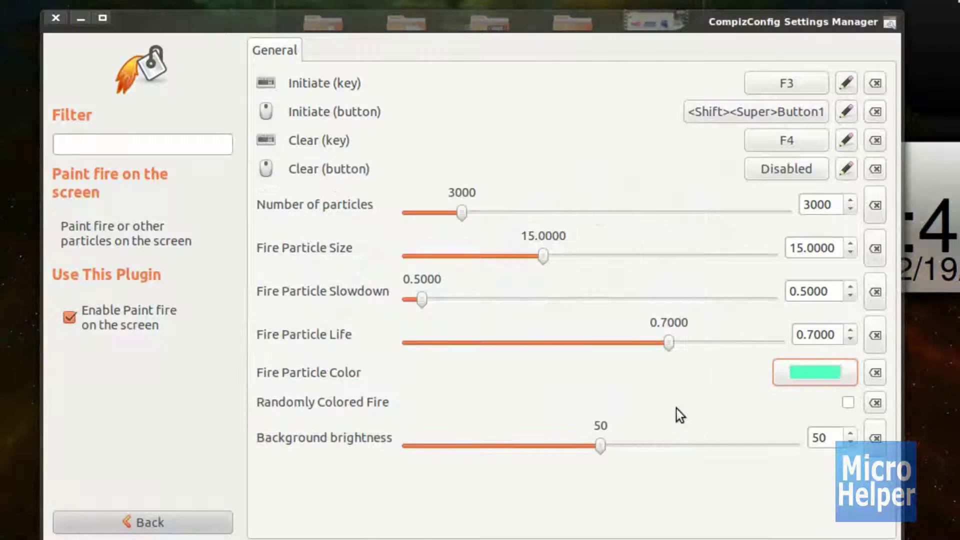
pyautogui.keyDown('shift'); pyautogui.keyDown('super'); pyautogui.click(671, 407); pyautogui.keyUp('super'); pyautogui.keyUp('shift')
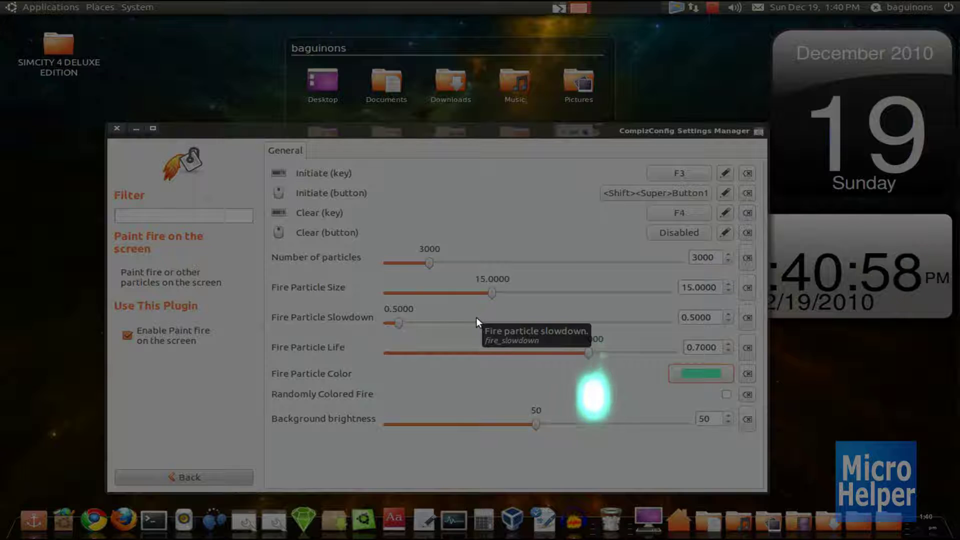
pyautogui.keyDown('shift'); pyautogui.keyDown('super'); pyautogui.click(476, 318); pyautogui.keyUp('super'); pyautogui.keyUp('shift')
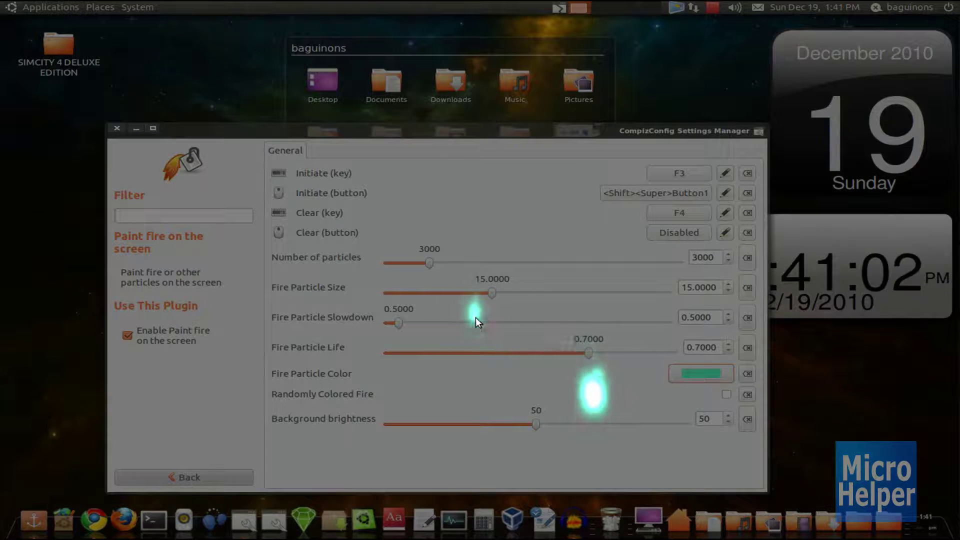
pyautogui.press('F4')
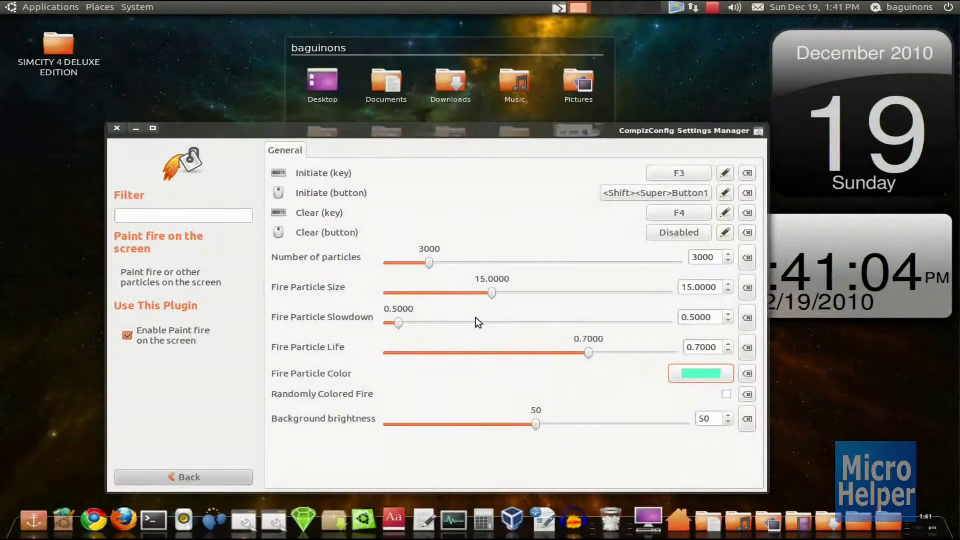
pyautogui.click(712, 8)
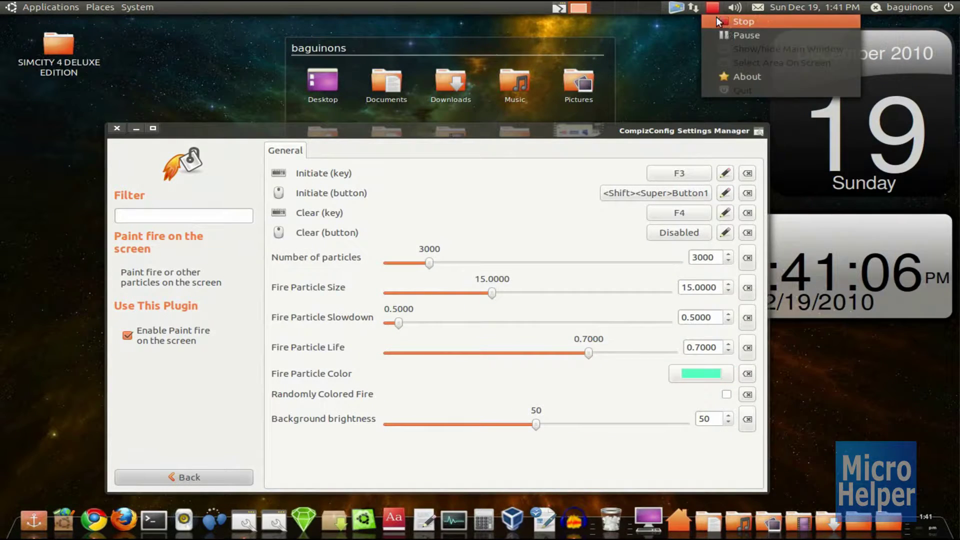